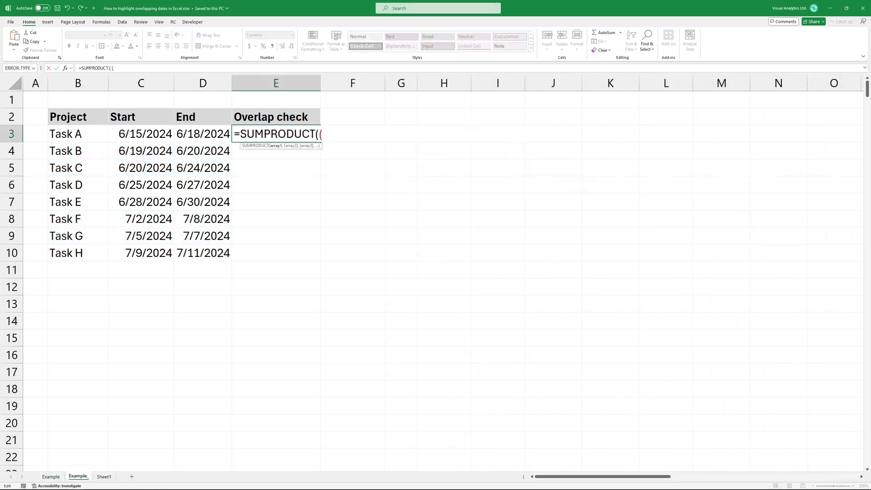
{"action": "type", "text": "C3"}
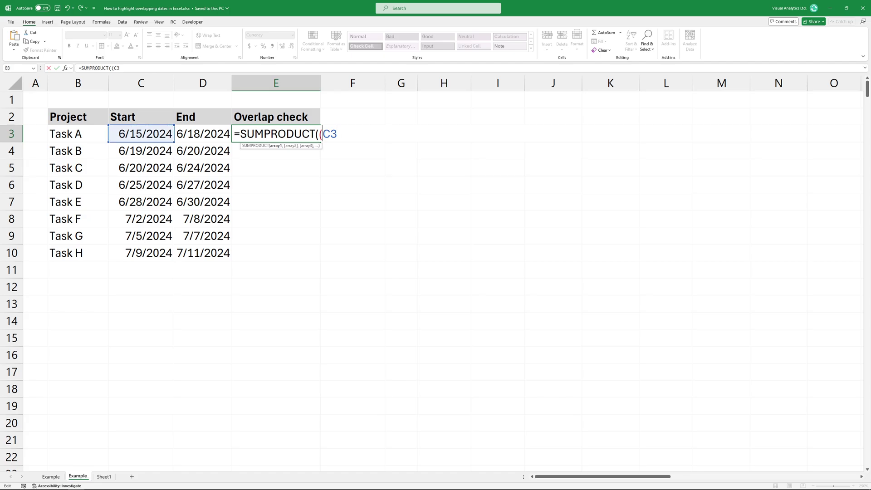
Step: Enter =SUMPRODUCT(($C3<=$D$3:$D$10)*($D3>=$C$3:$C$10))>1 in E3 and fill it down to E10
{"action": "key", "text": "F4"}
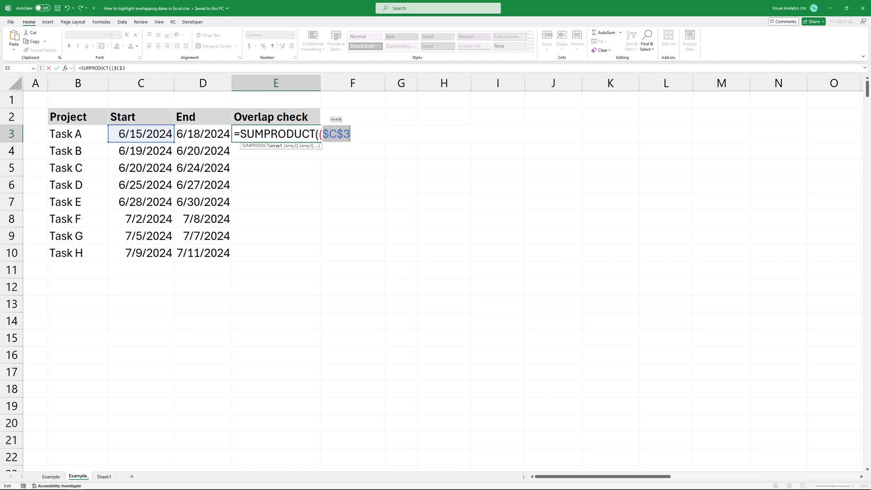
{"action": "key", "text": "F4"}
{"action": "key", "text": "F4"}
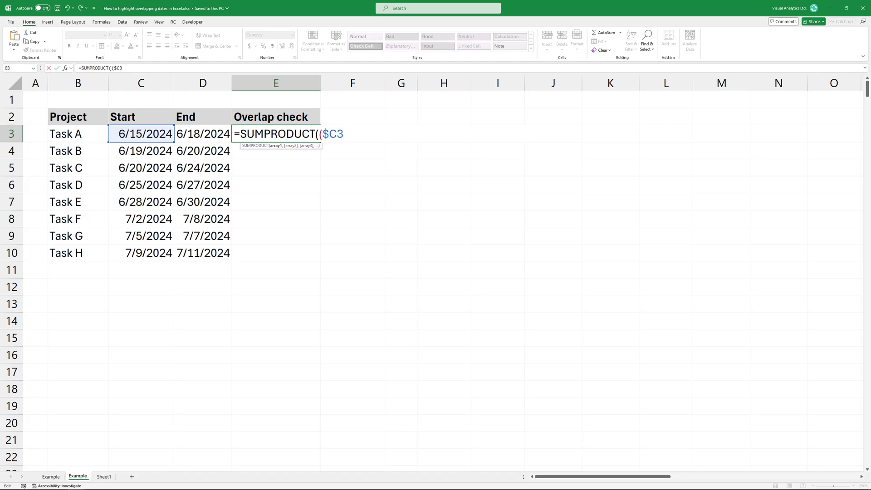
{"action": "type", "text": "<"}
{"action": "type", "text": "=$D$3:$D$10)*"}
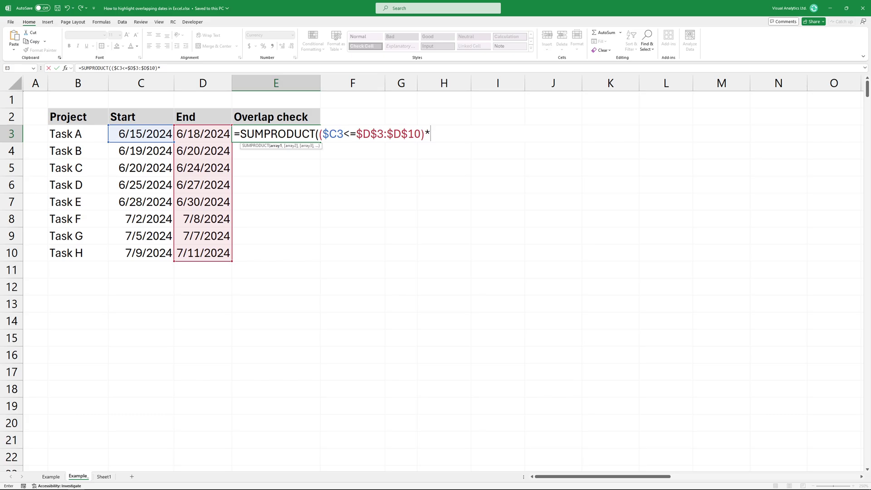
{"action": "type", "text": "($D3>=$C$3:$C$10))"}
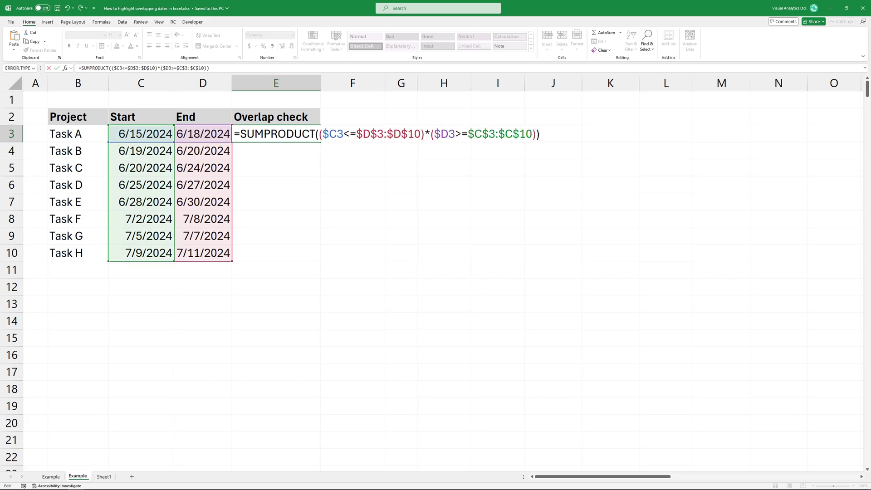
{"action": "type", "text": ">"}
{"action": "type", "text": "1"}
{"action": "left_click_drag", "start_coordinate": [320, 135], "coordinate": [537, 134]}
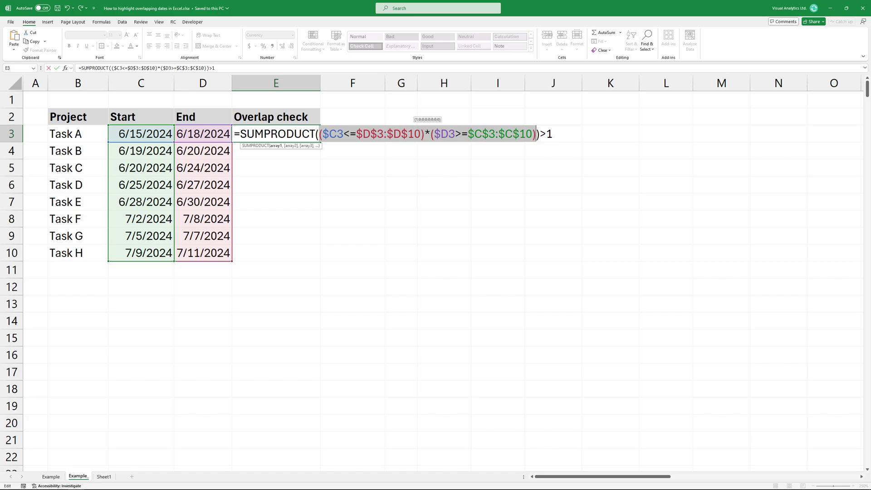
{"action": "key", "text": "Return"}
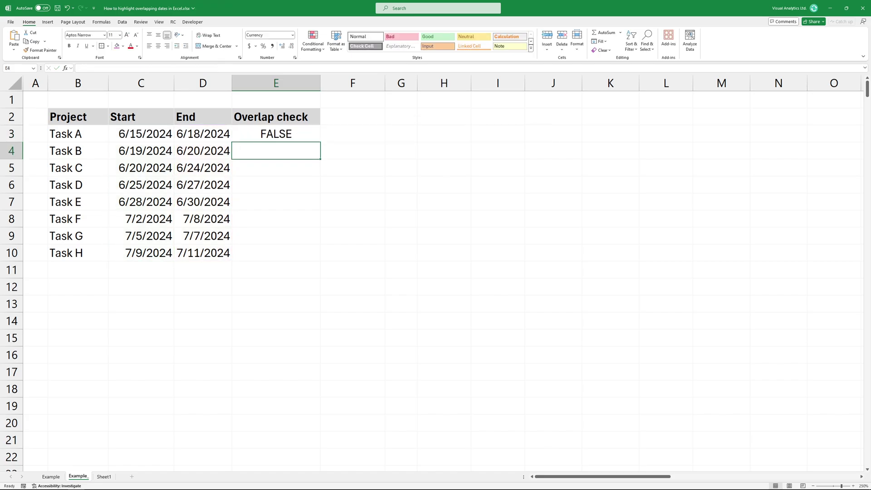
{"action": "key", "text": "Up"}
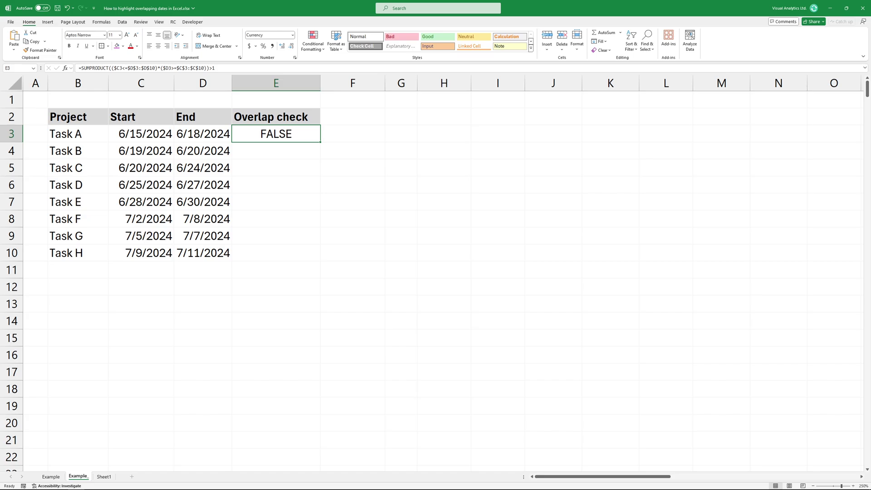
{"action": "left_click_drag", "start_coordinate": [320, 142], "coordinate": [320, 259]}
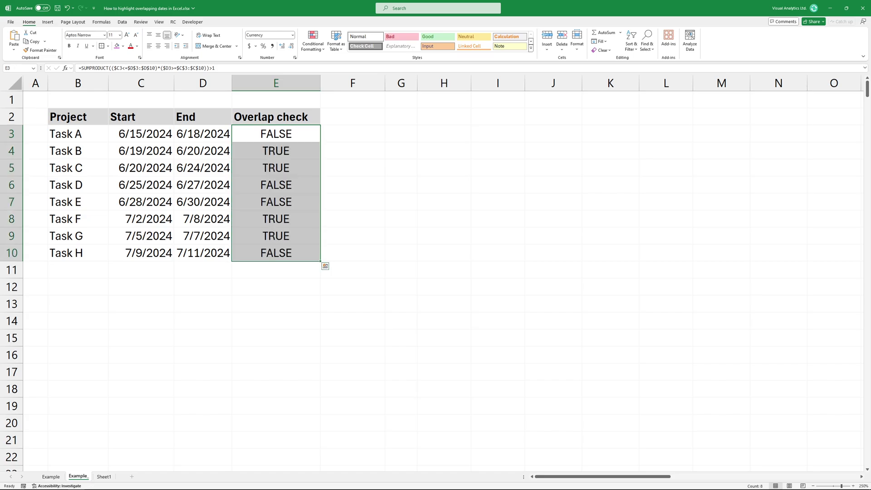
Step: Apply a conditional formatting rule =$E3=TRUE with light blue fill to B3:D10
{"action": "left_click_drag", "start_coordinate": [78, 134], "coordinate": [203, 252]}
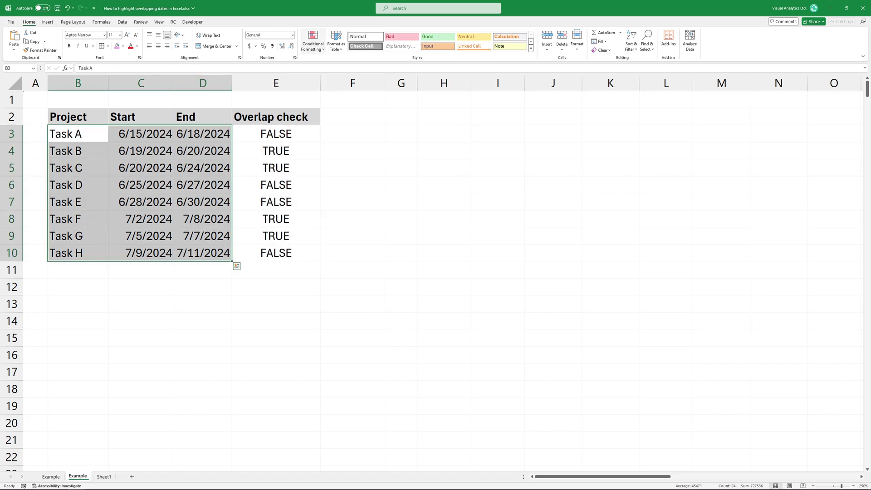
{"action": "left_click", "coordinate": [313, 40]}
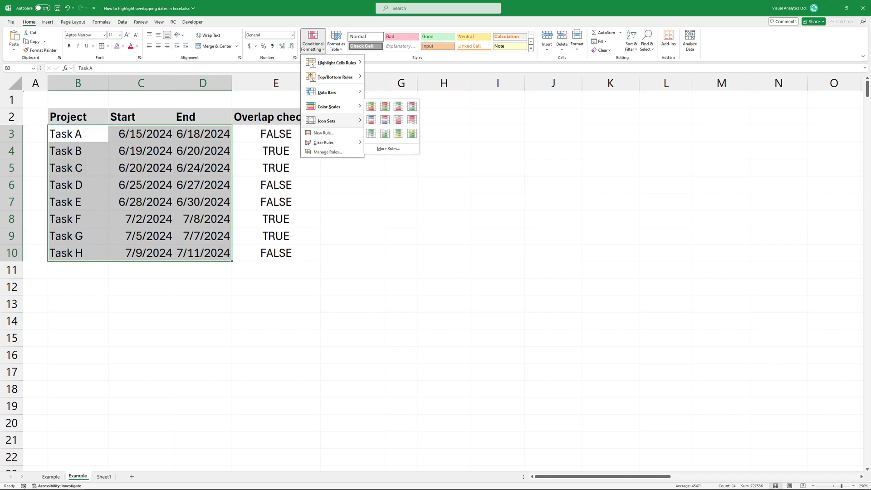
{"action": "left_click", "coordinate": [323, 133]}
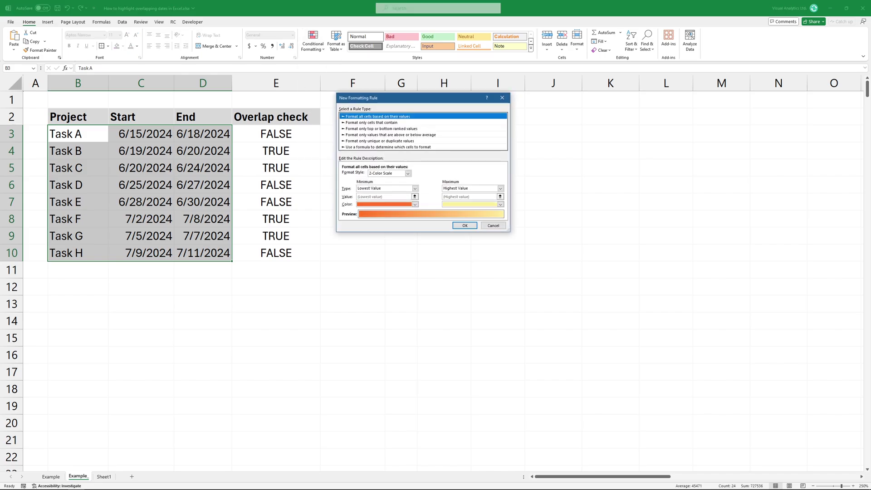
{"action": "left_click", "coordinate": [387, 146]}
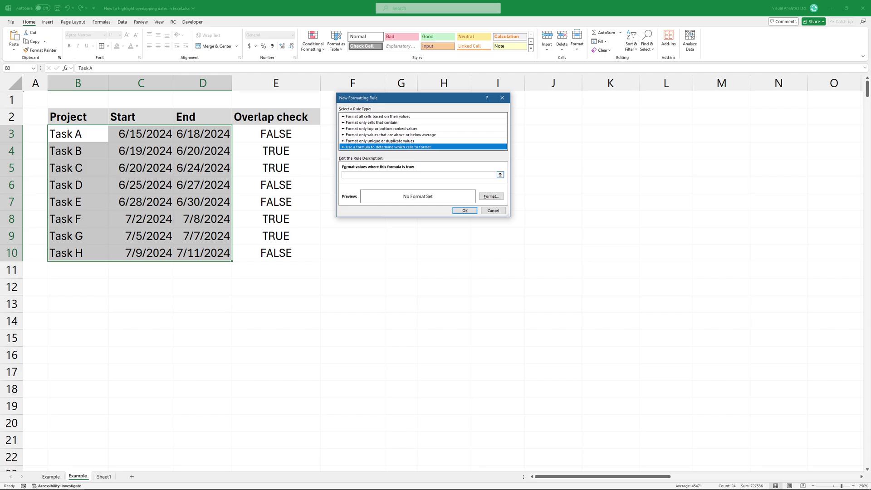
{"action": "left_click", "coordinate": [419, 175]}
{"action": "type", "text": "=$E3=TRUE"}
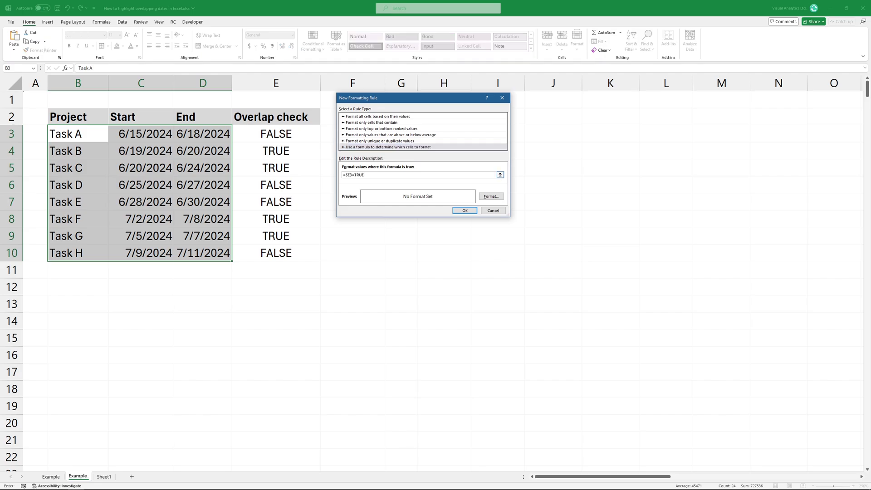
{"action": "key", "text": "shift+Home"}
{"action": "left_click", "coordinate": [491, 196]}
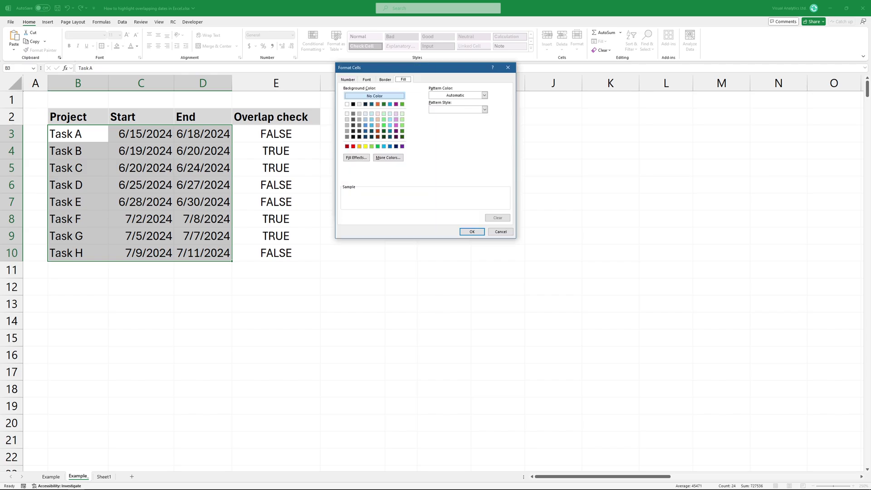
{"action": "left_click", "coordinate": [389, 114]}
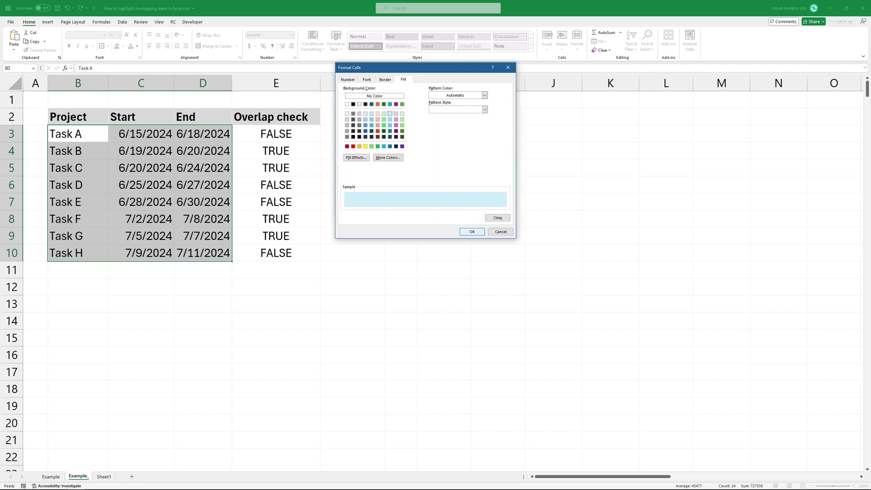
{"action": "left_click", "coordinate": [472, 232]}
{"action": "left_click", "coordinate": [465, 210]}
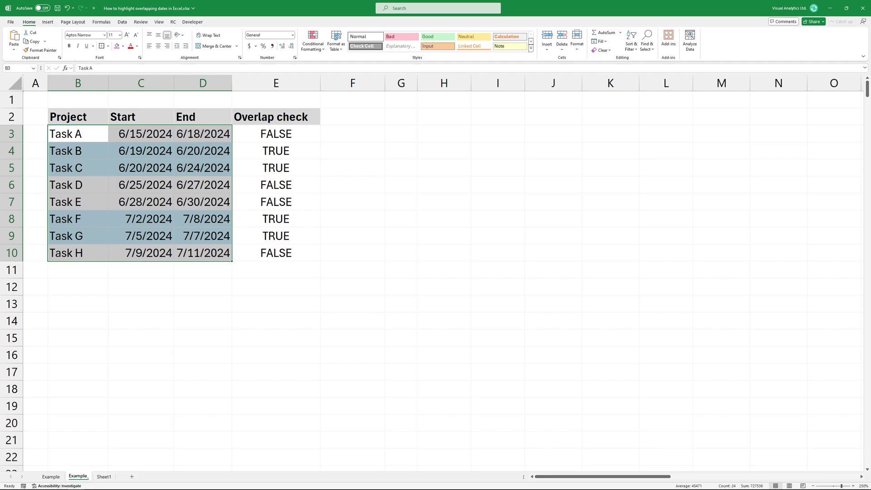
{"action": "left_click", "coordinate": [353, 252]}
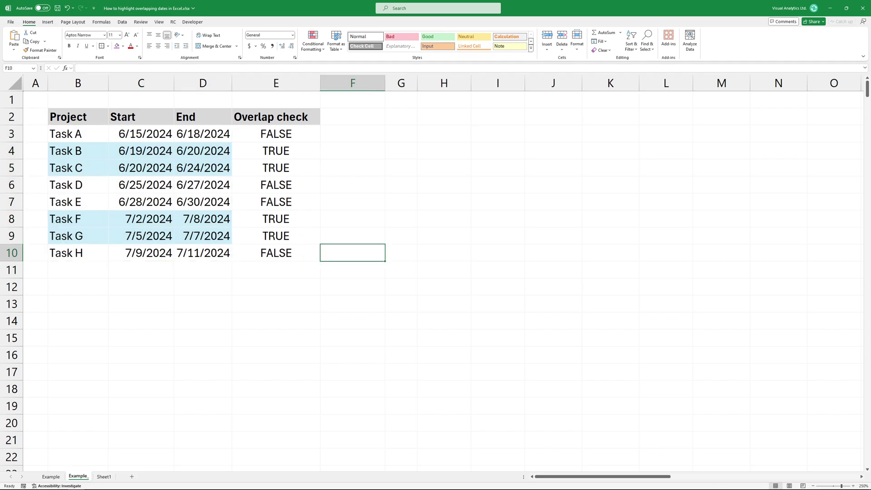